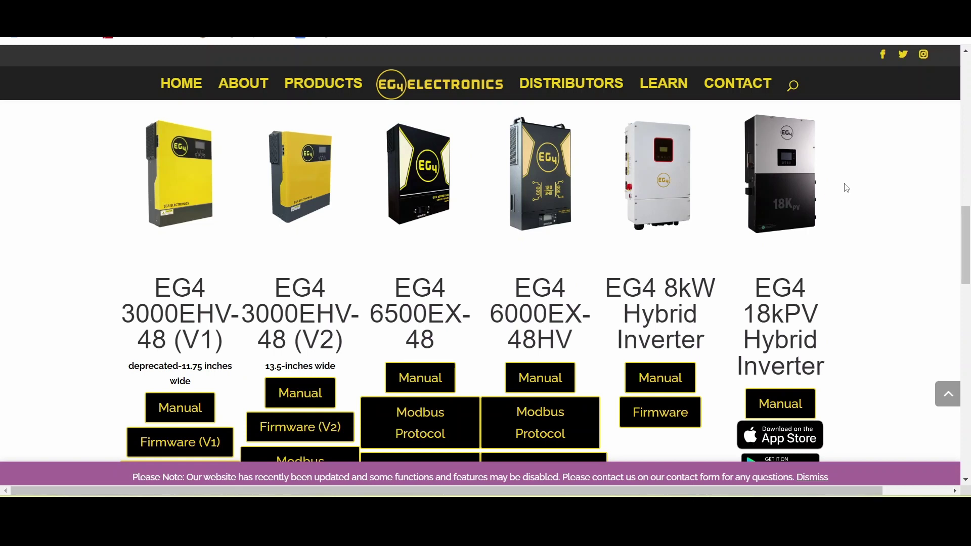
Step: Scroll to the 6000EX-48HV stationary firmware and switch to Downloads showing EG4-6K-Stationary-FW-1
scroll(847, 188, "down", 1)
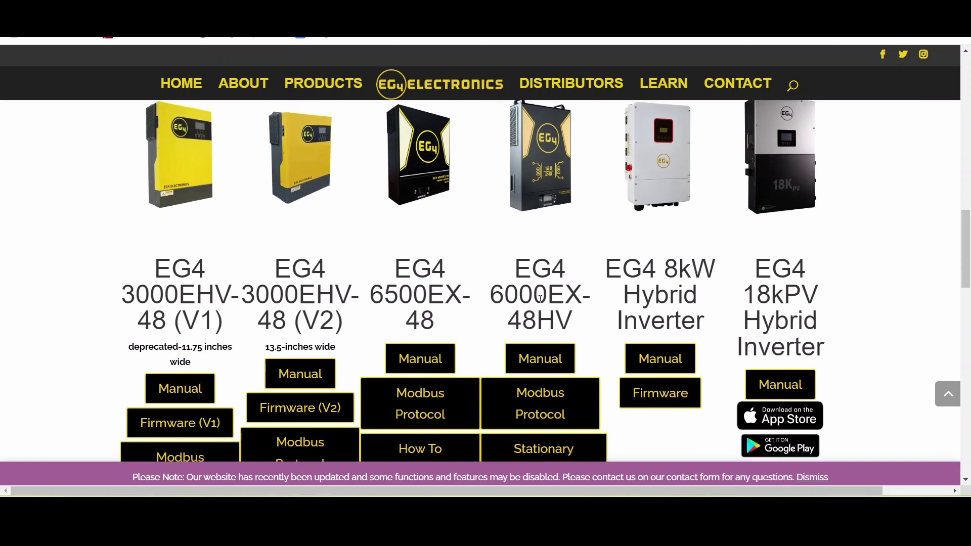
scroll(540, 304, "down", 3)
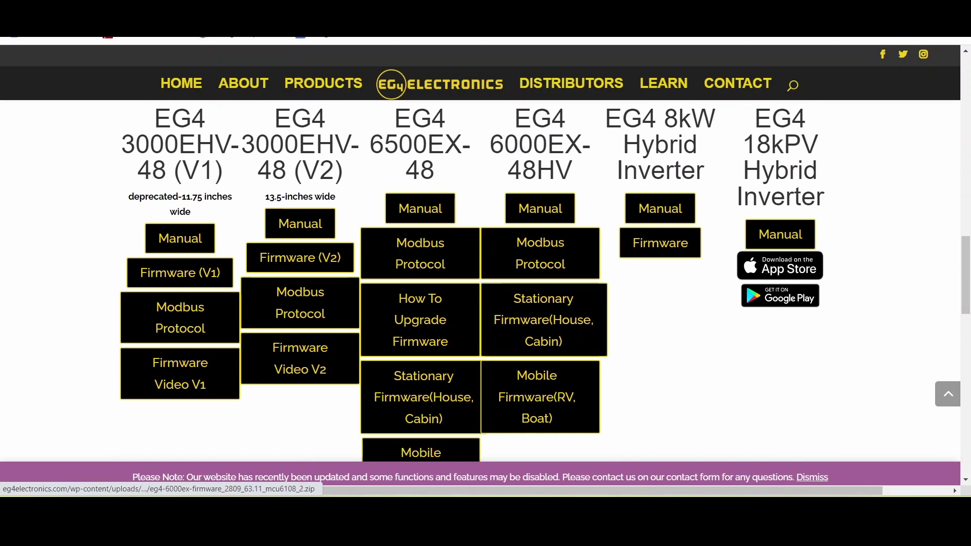
left_click(551, 448)
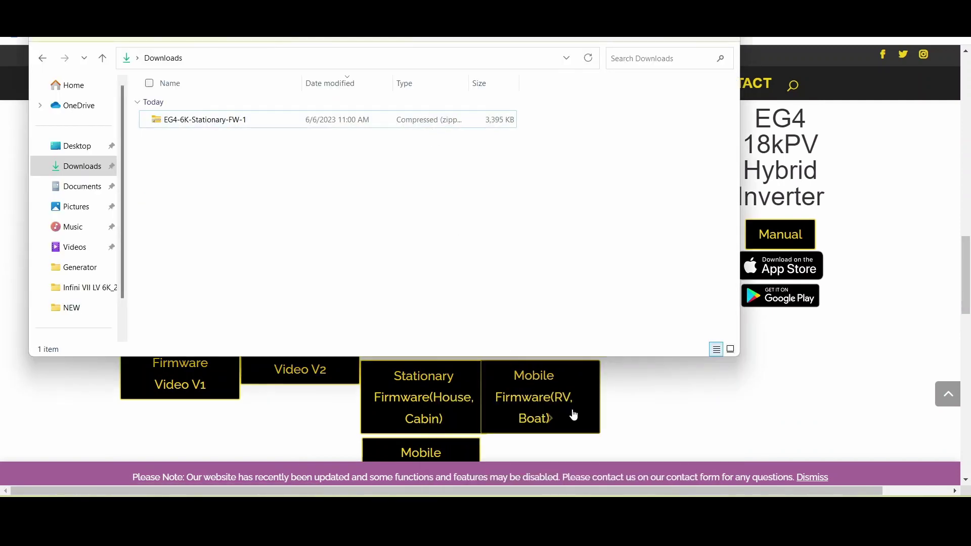
Step: Bring the NEW folder window forward, move it up-left, and open Remote Panel_Reflash_MCU(61.15)
mouse_move(569, 526)
left_click(613, 461)
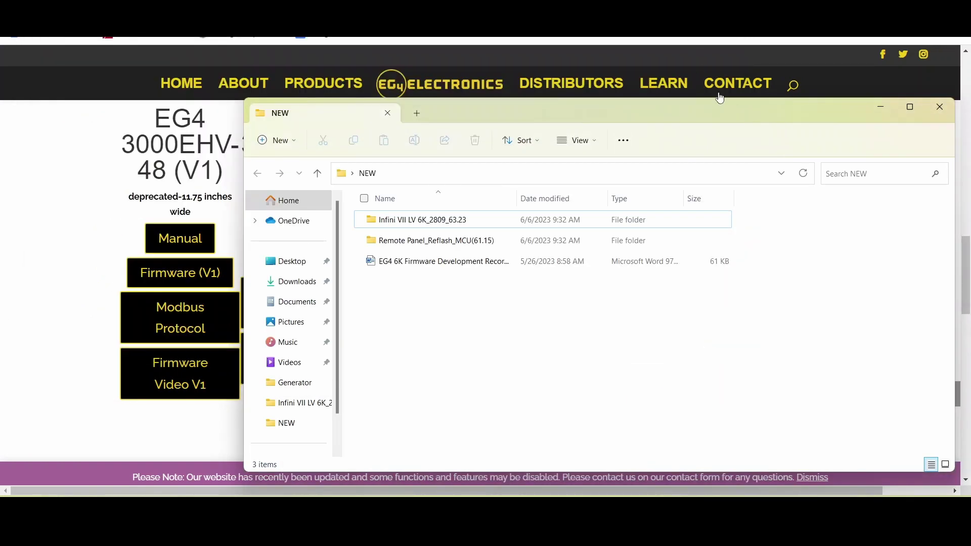
left_click_drag(723, 105, 629, 45)
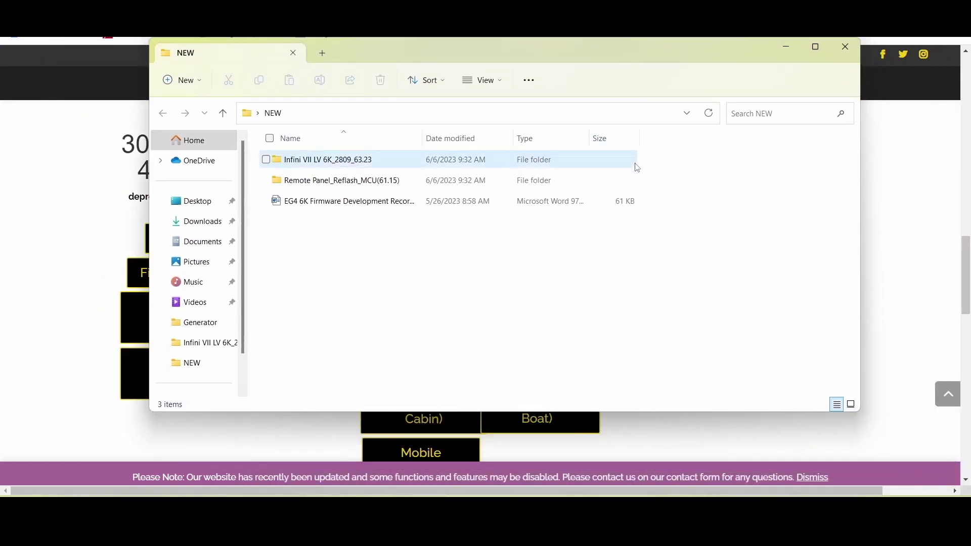
double_click(623, 182)
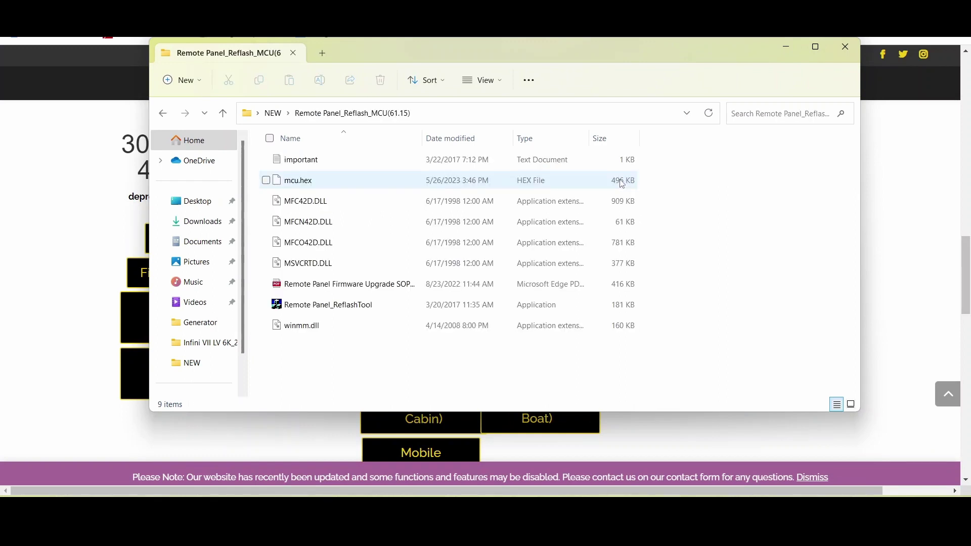
Step: Launch Remote Panel_ReflashTool and confirm in Device Manager's Ports list that the inverter is COM6
double_click(507, 305)
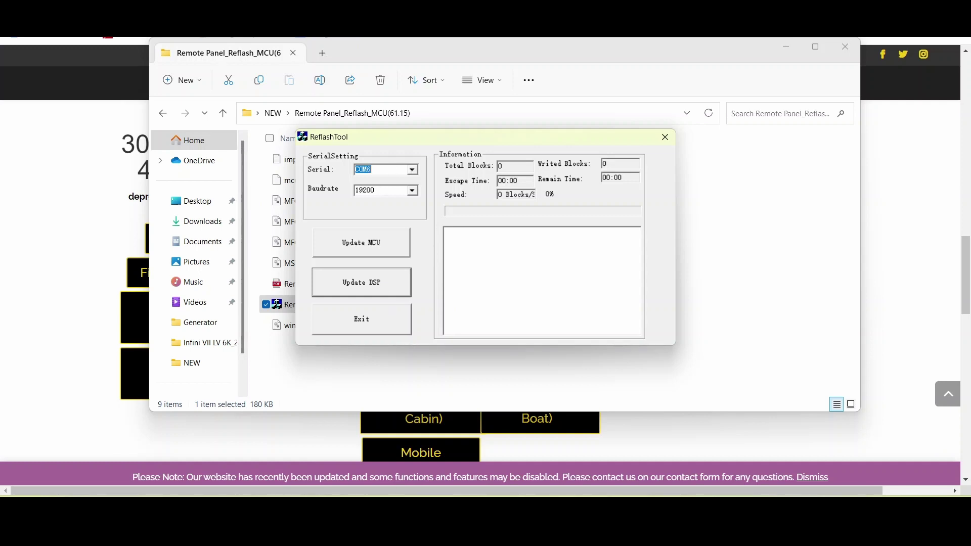
key("super+s")
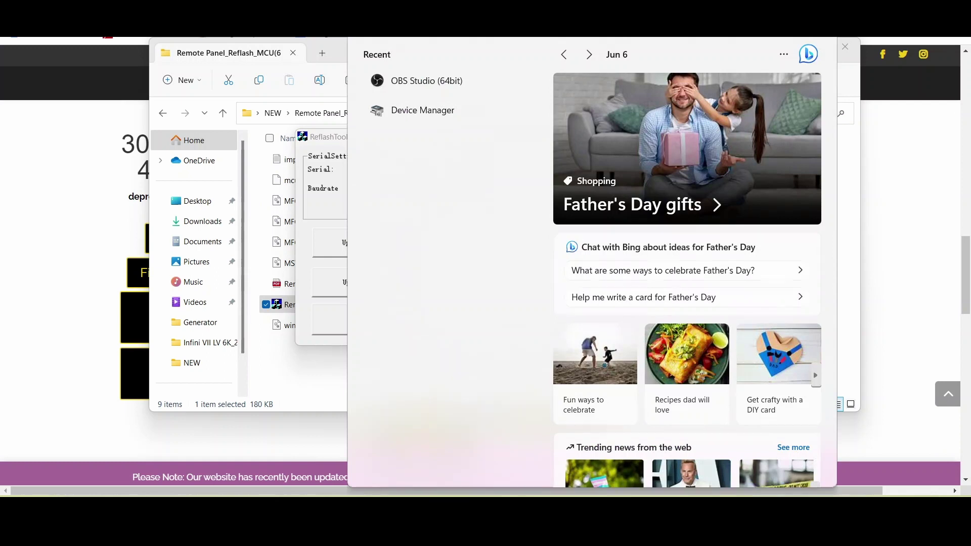
type("de")
key("Return")
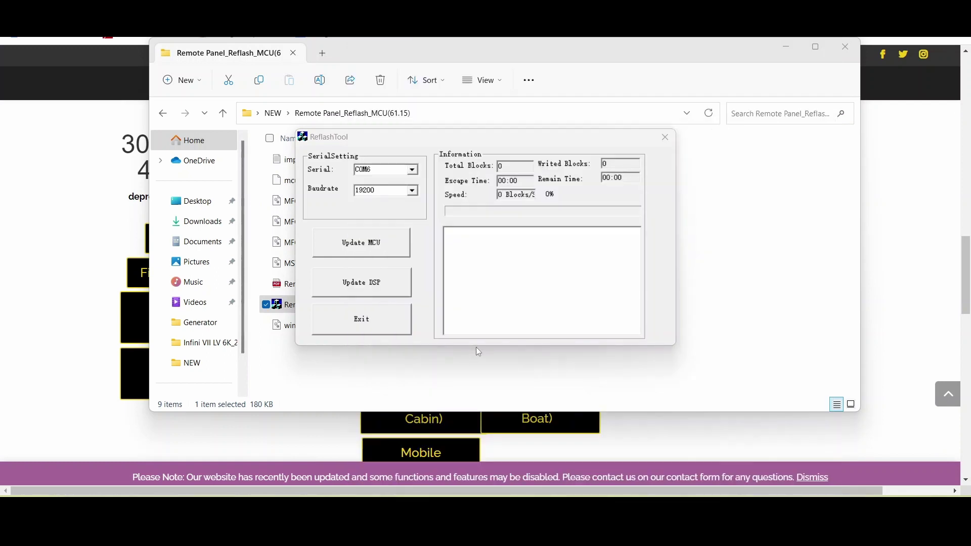
left_click(582, 276)
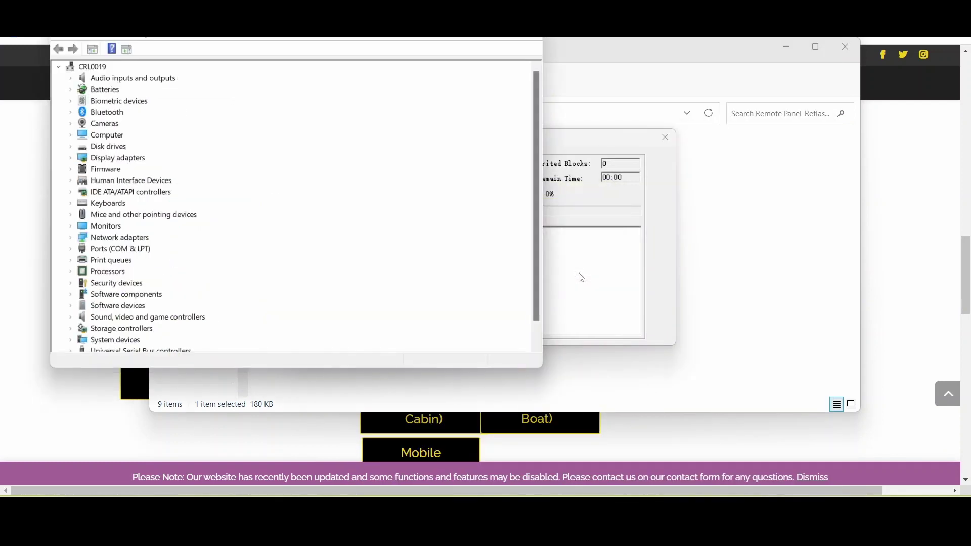
left_click(70, 249)
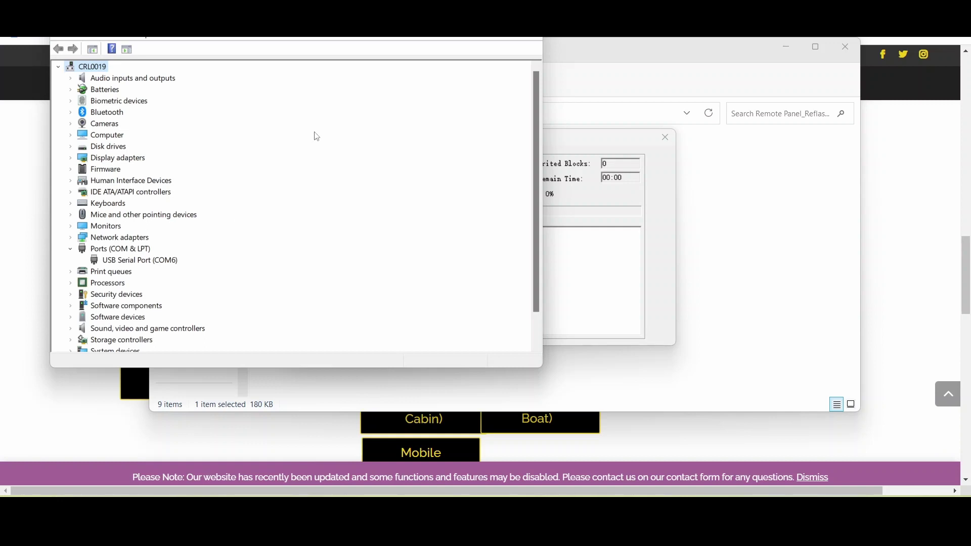
left_click(507, 38)
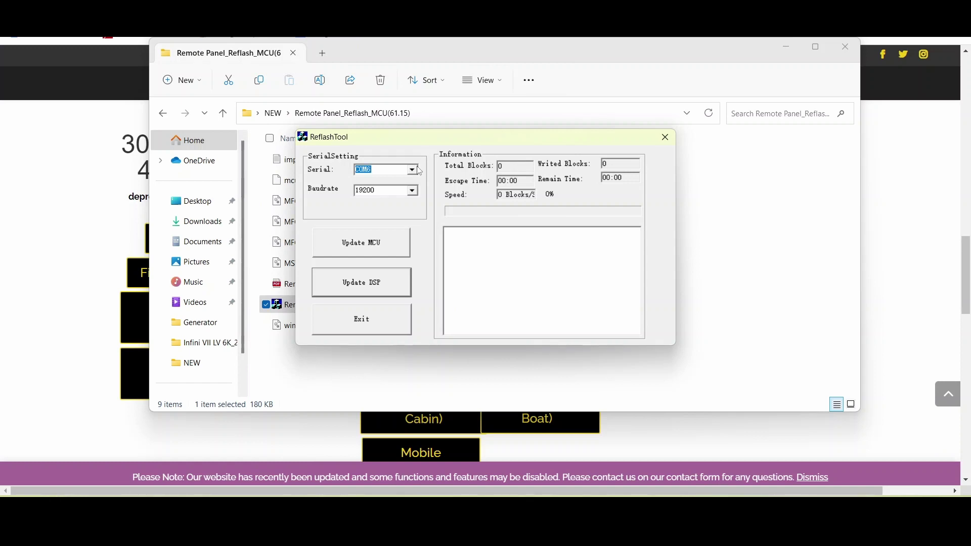
Step: Update the MCU with mcu.hex on COM6 at 19200 baud to 100% (11282 blocks), then exit
left_click(405, 243)
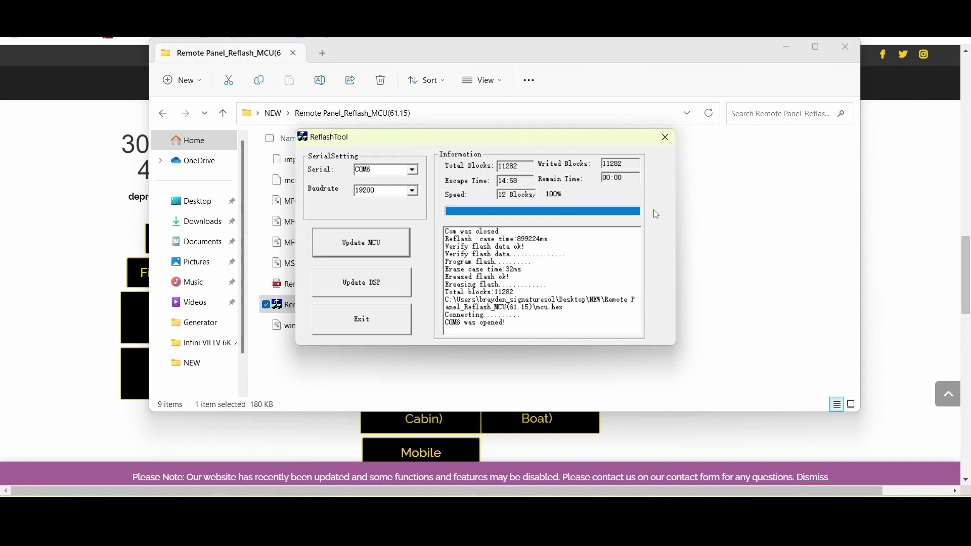
left_click(395, 319)
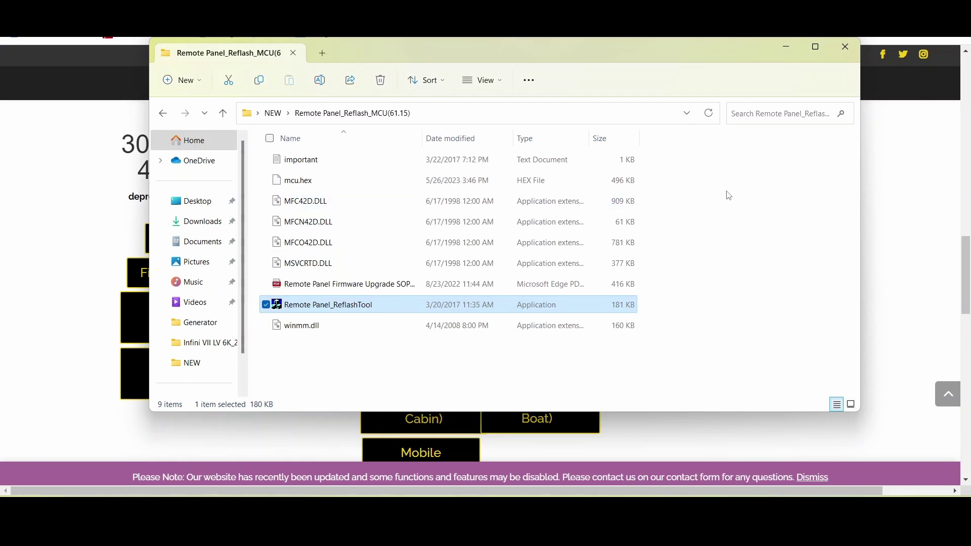
Step: From NEW, open Infini VII LV 6K_2809_63.23, launch InfiniVMasterCPU_Reflash, and select COM6
left_click(273, 113)
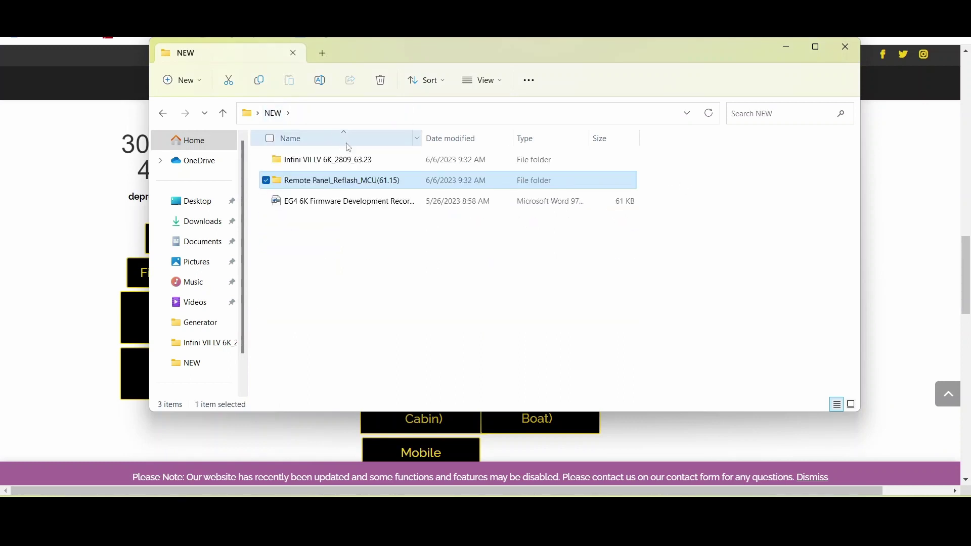
double_click(368, 161)
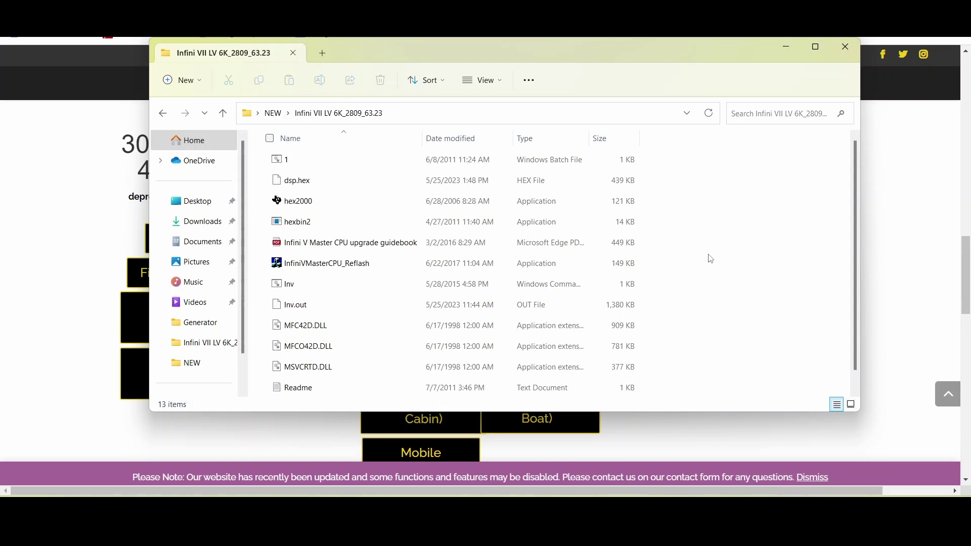
double_click(570, 269)
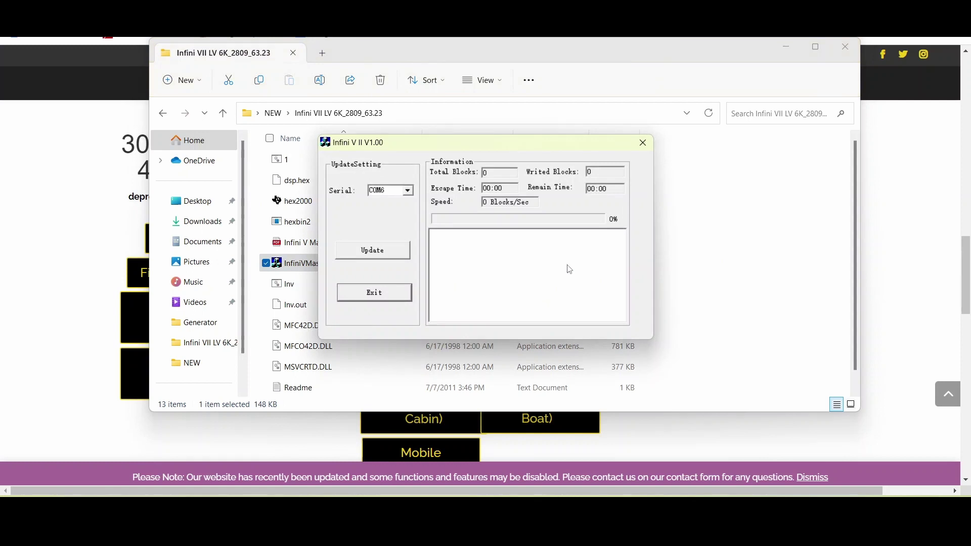
left_click(408, 190)
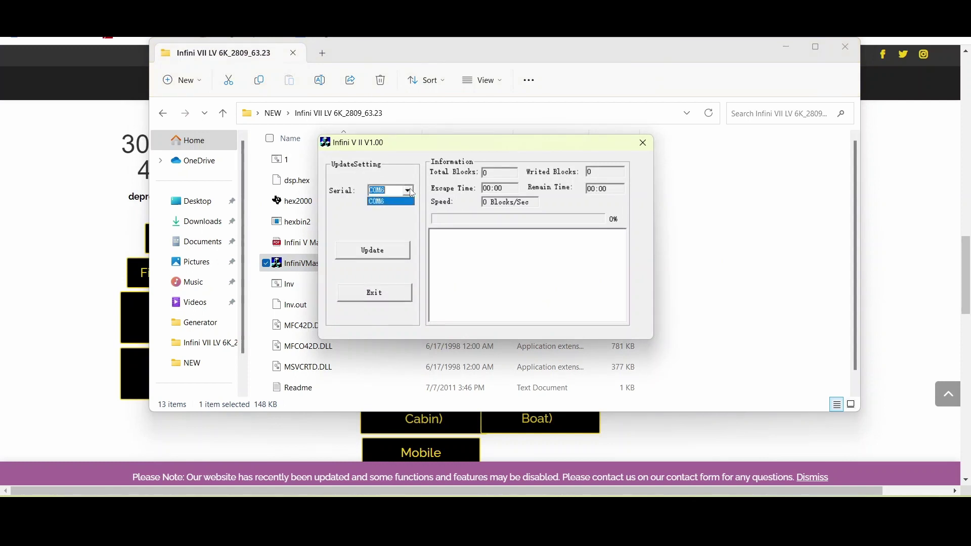
left_click(404, 202)
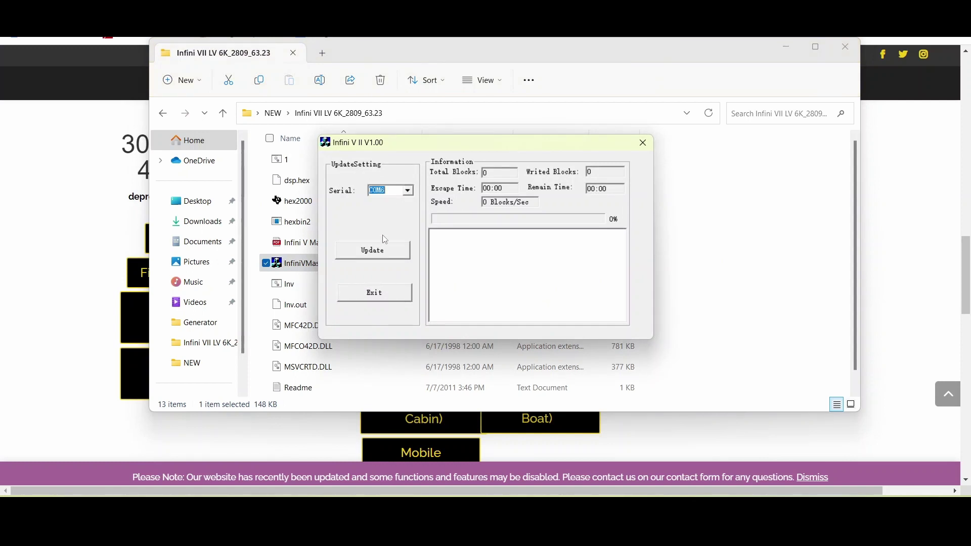
Step: Start and confirm the update; dsp.hex loads 5832 blocks but the tool reports connect fail
left_click(400, 259)
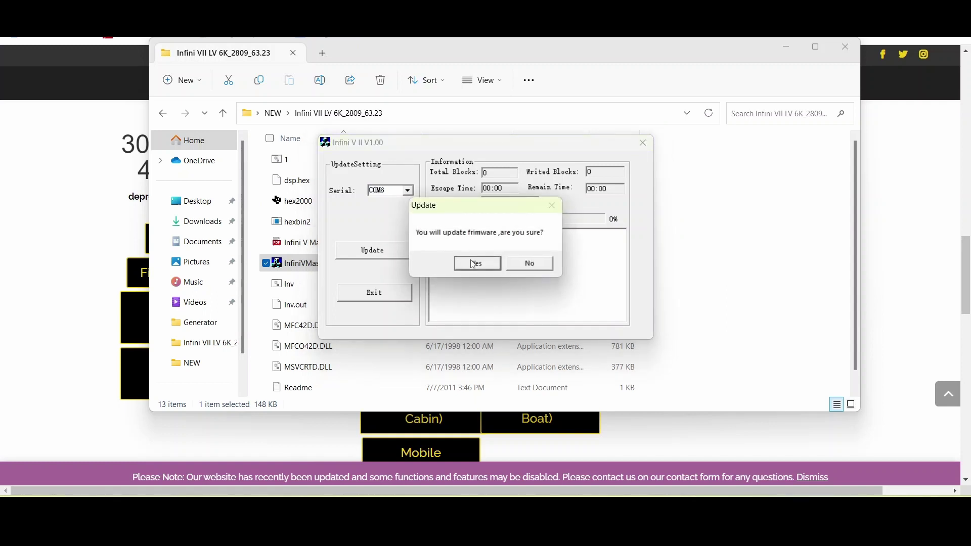
left_click(476, 263)
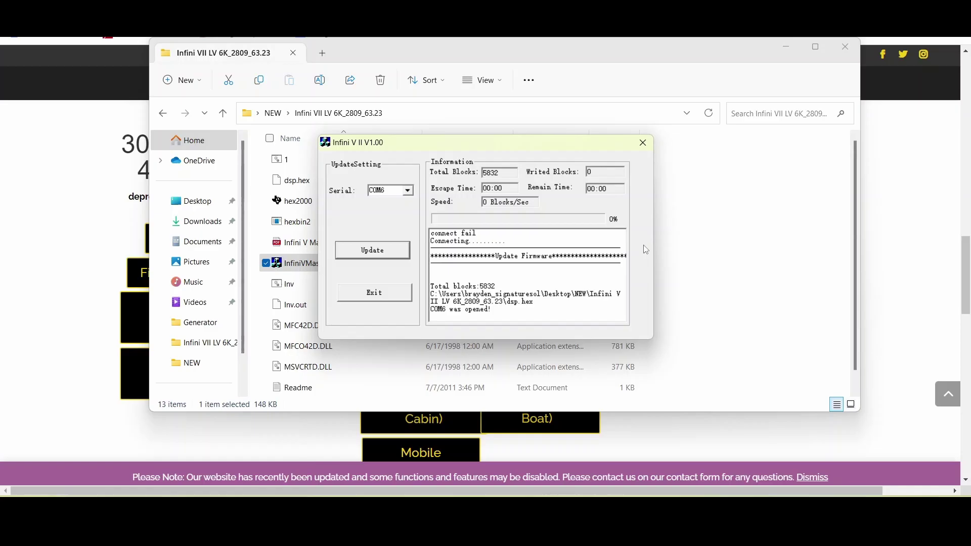
Step: Exit and relaunch InfiniVMasterCPU_Reflash, keep COM6, and start and confirm the update again
left_click(384, 296)
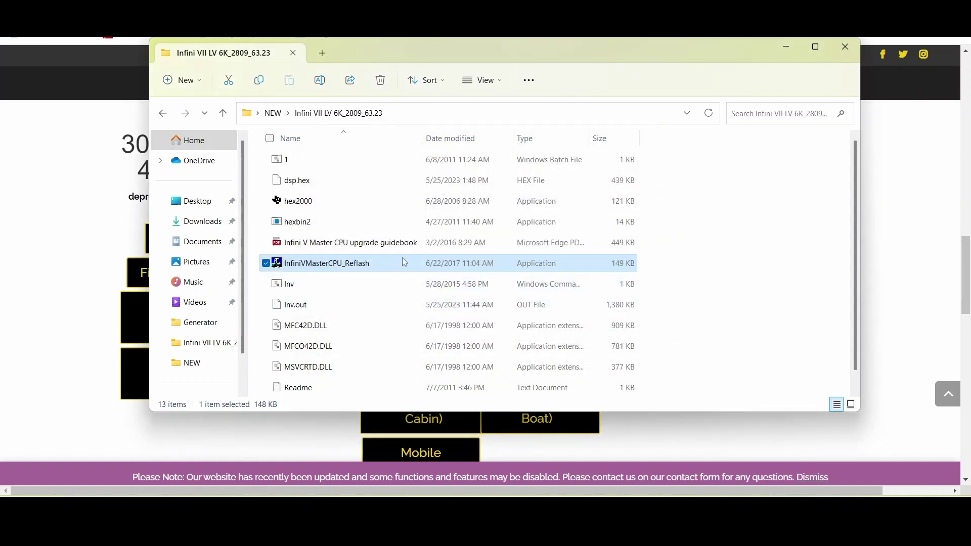
double_click(411, 270)
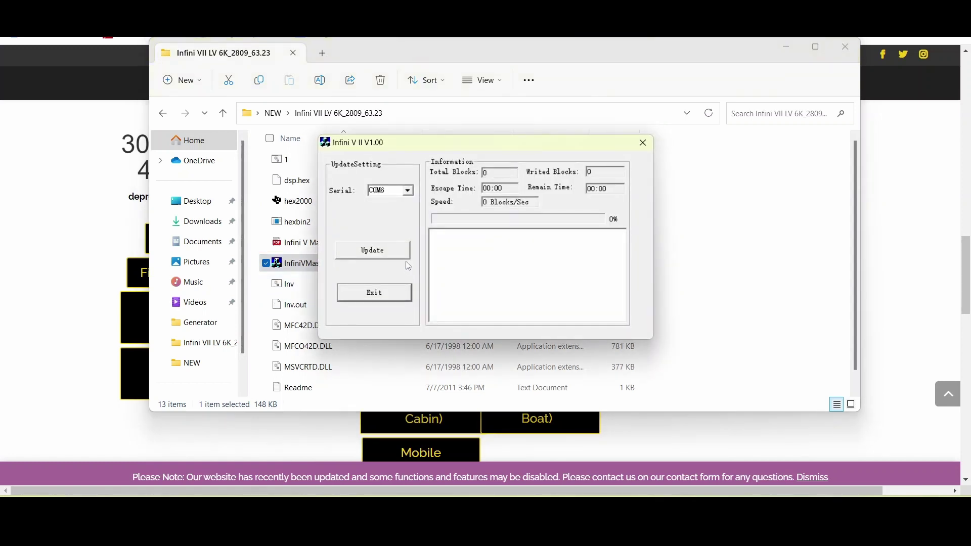
left_click(408, 191)
left_click(407, 202)
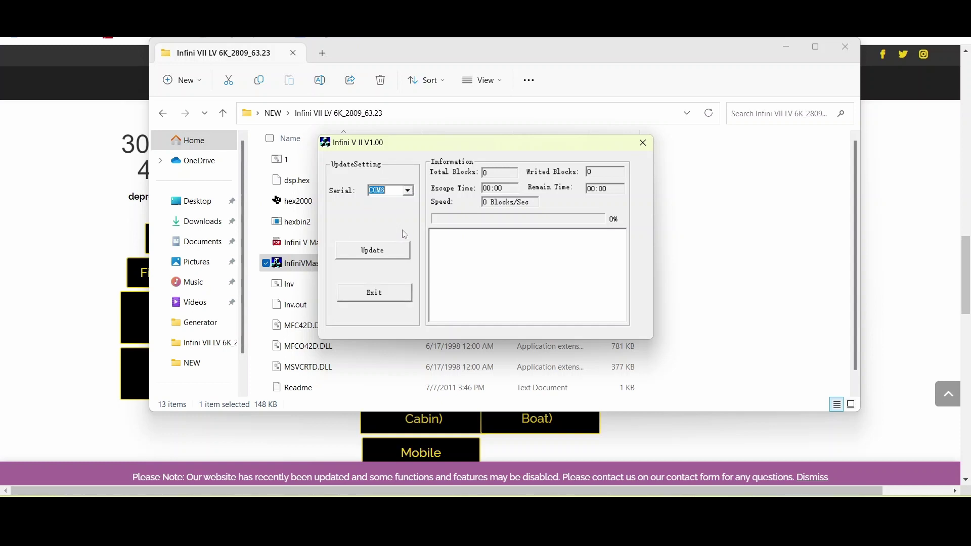
left_click(400, 250)
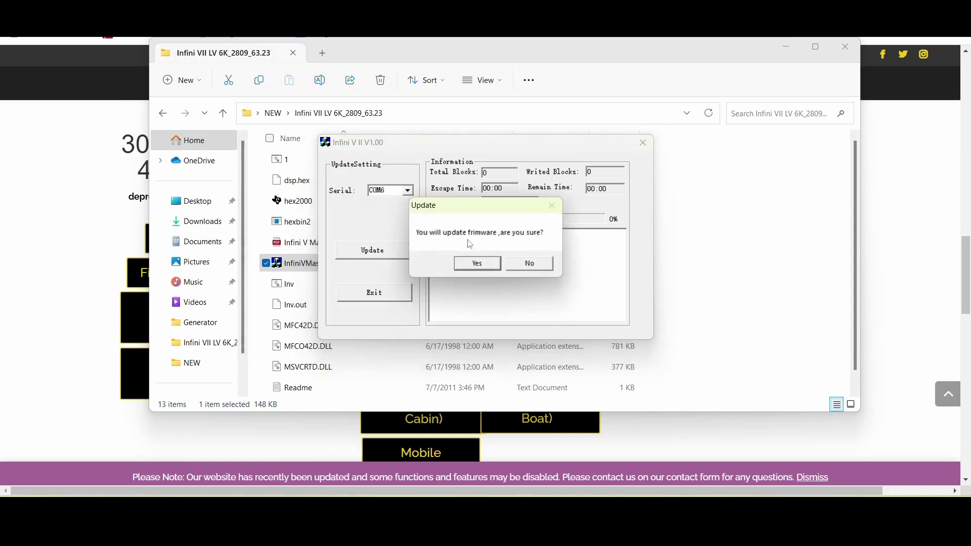
left_click(483, 262)
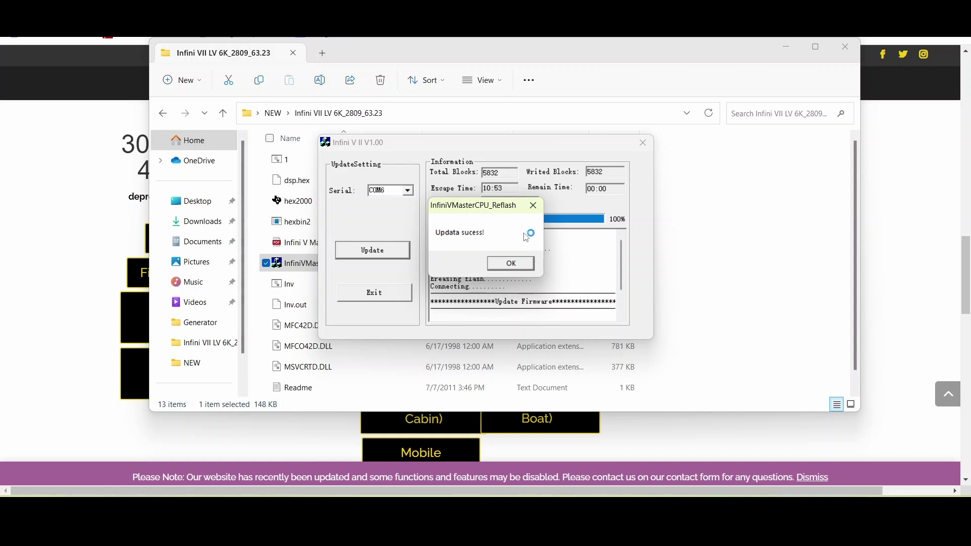
Step: Dismiss 'Updata sucess!' after all 5832 dsp.hex blocks reach 100%, then exit the updater
left_click(524, 264)
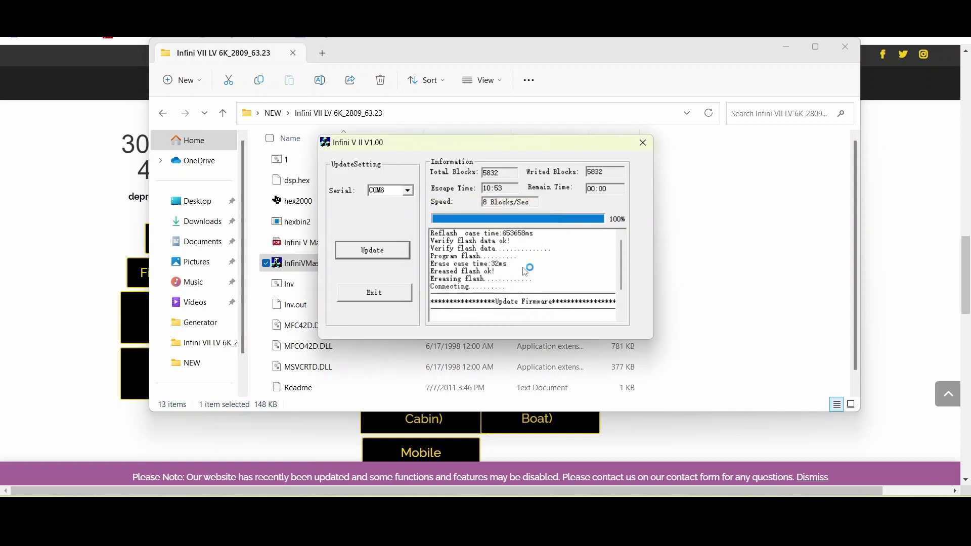
left_click(401, 300)
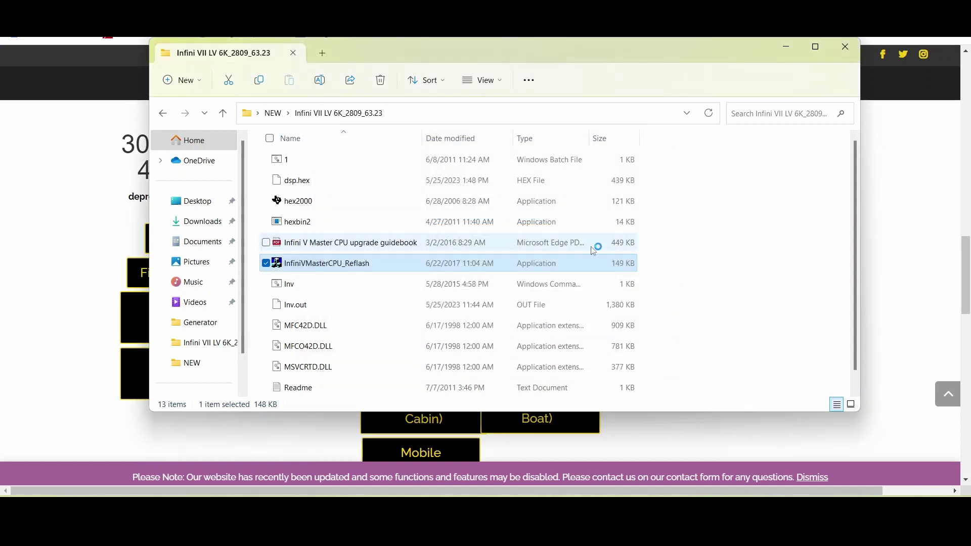